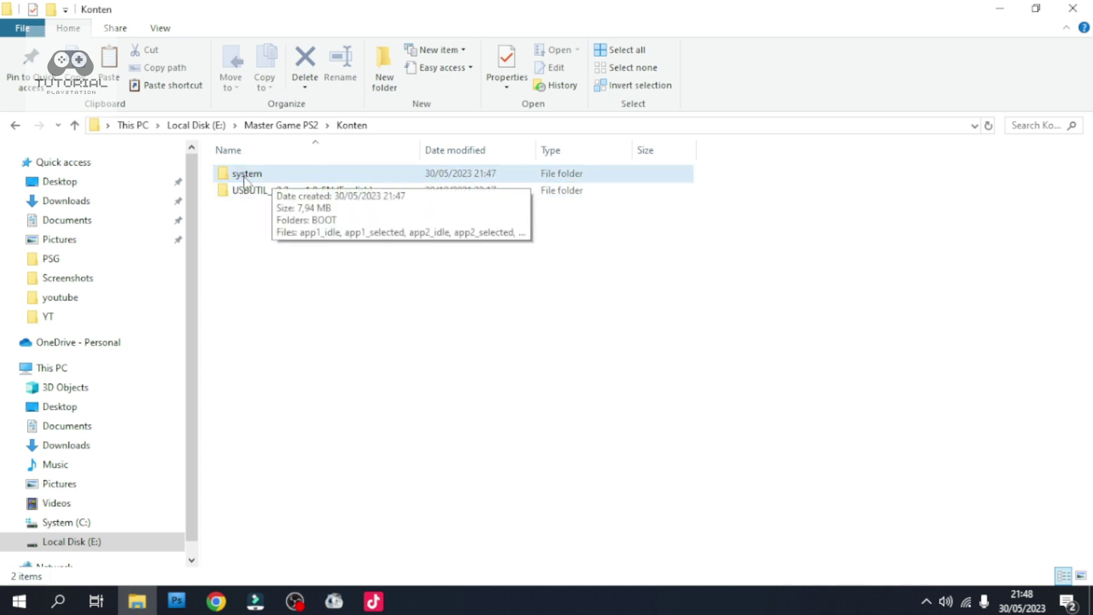
Look through the contents of the system folder inside Konten, then return to Konten
double_click(245, 181)
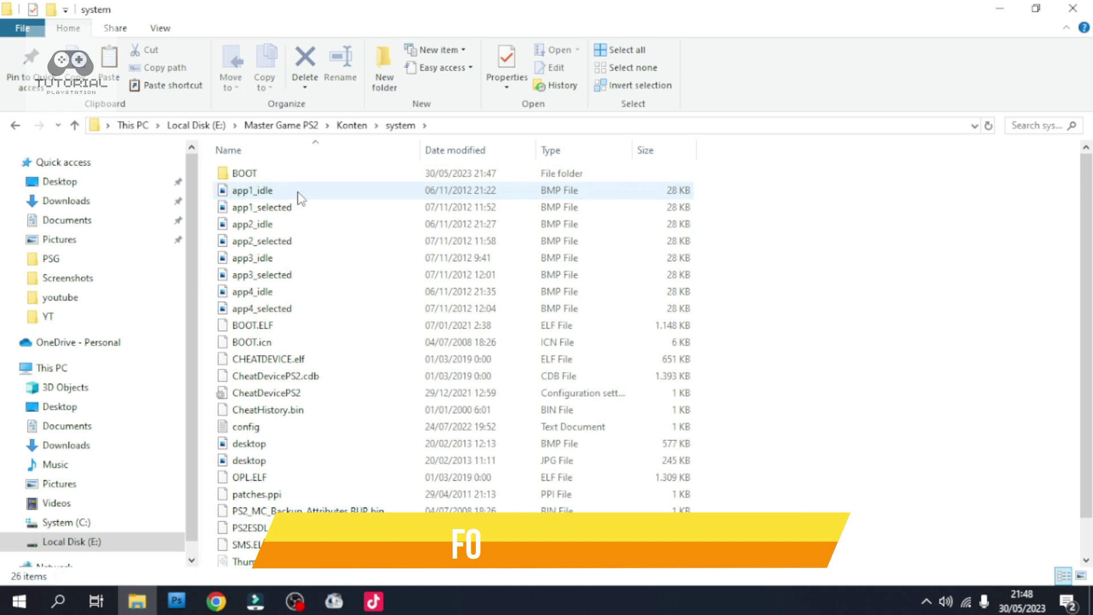
scroll(294, 470, down, 1)
scroll(294, 470, up, 1)
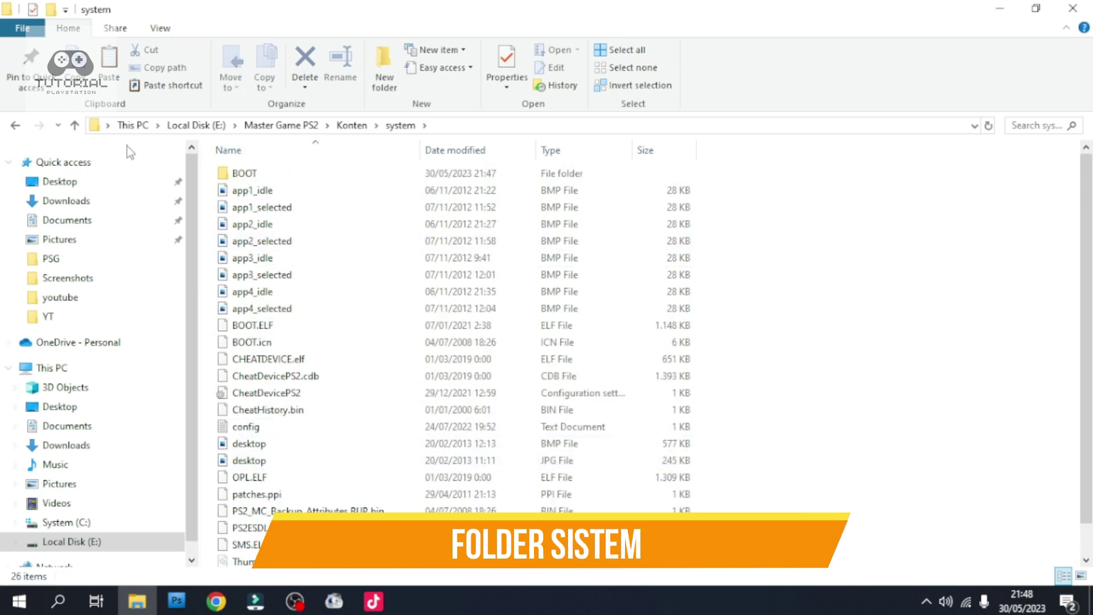
click(16, 125)
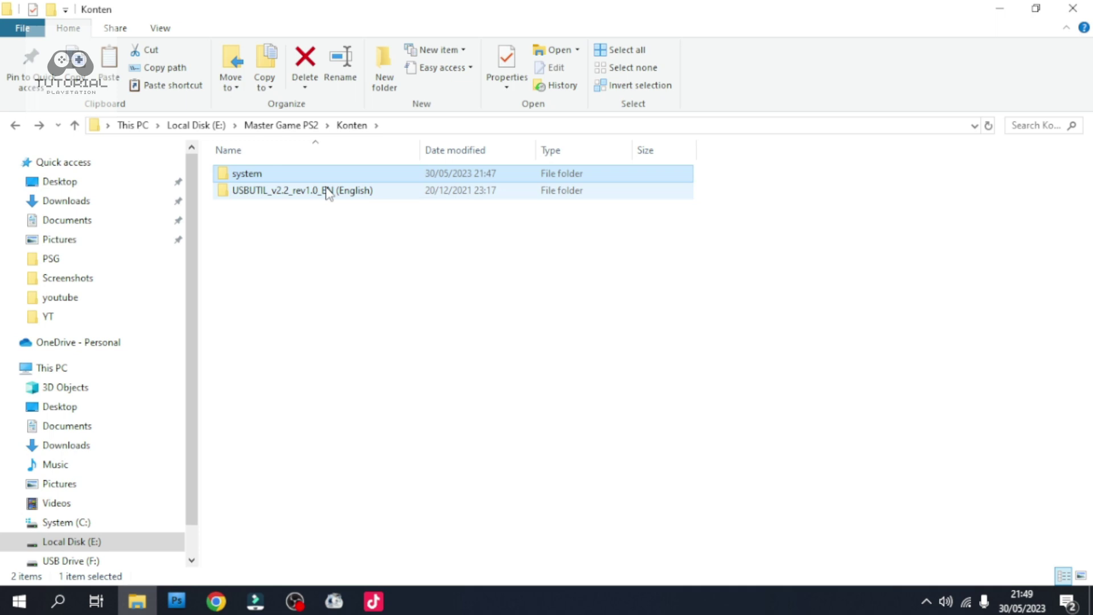
click(325, 242)
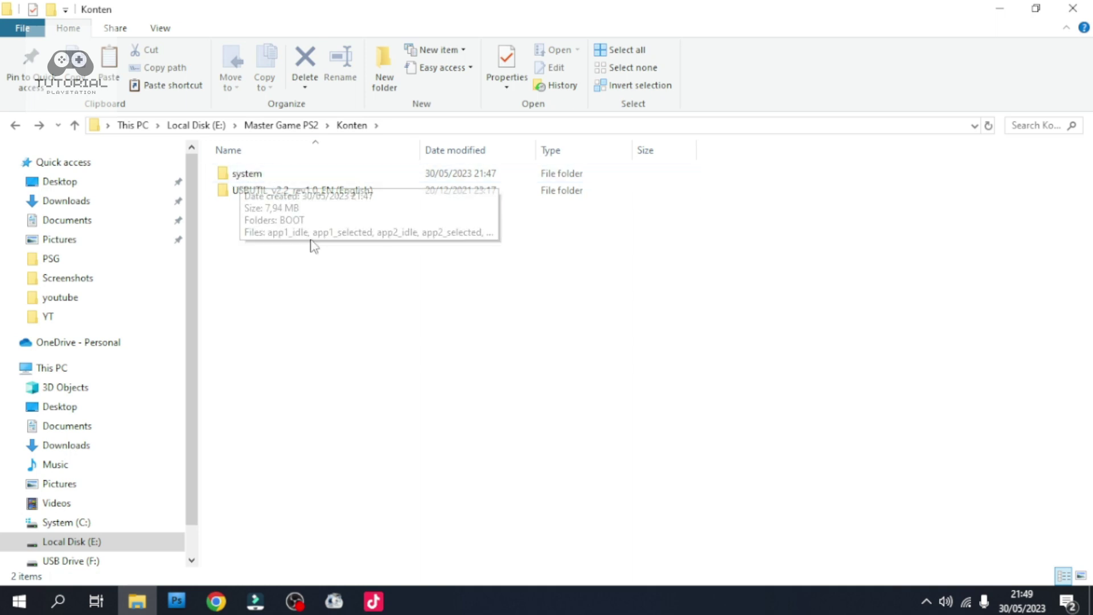
Quick-format USB Drive (F:) as FAT32 with an allocation unit size of 8192 bytes and close the format dialog
click(79, 561)
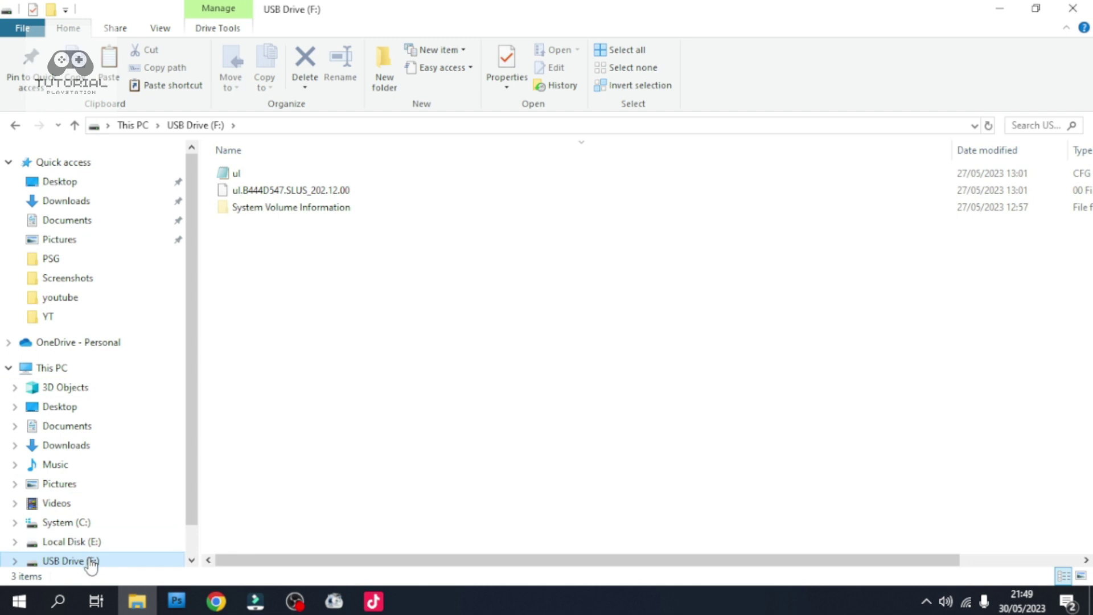
right_click(89, 560)
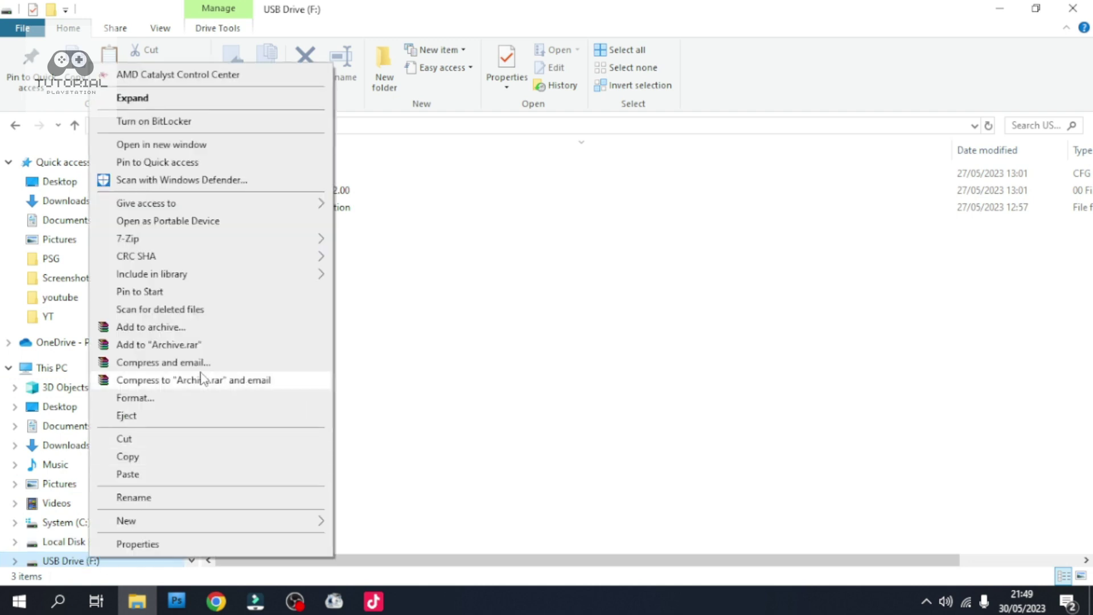
click(173, 398)
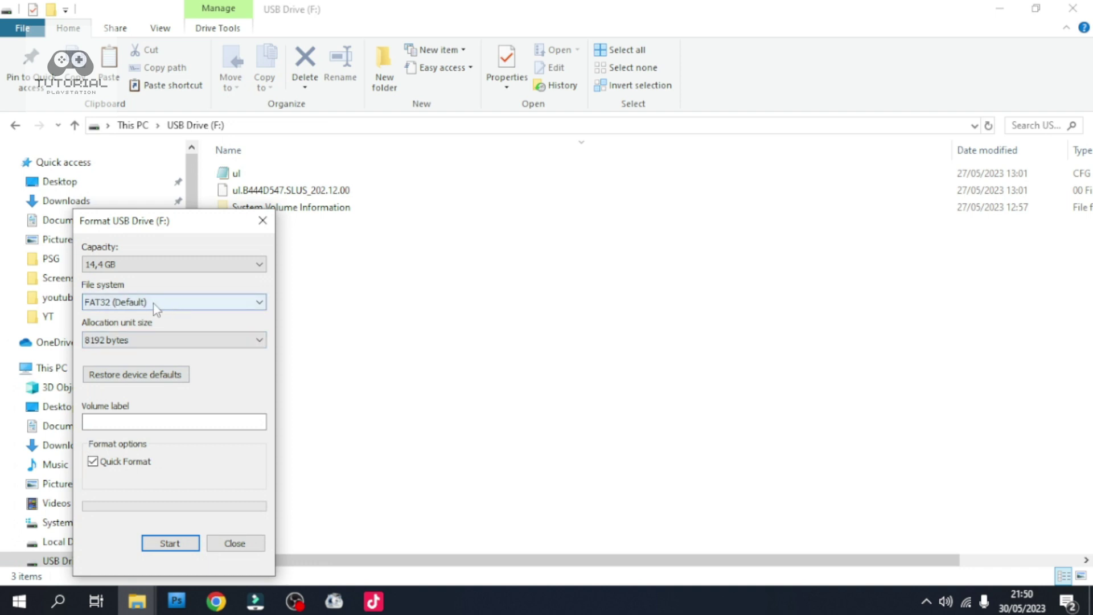
click(180, 544)
click(584, 300)
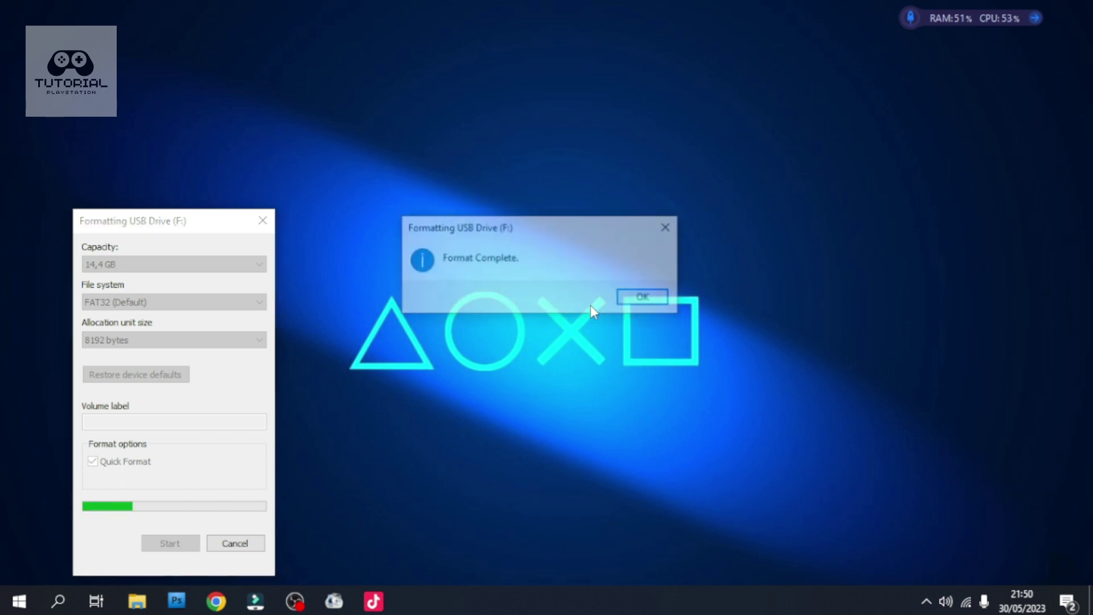
click(649, 299)
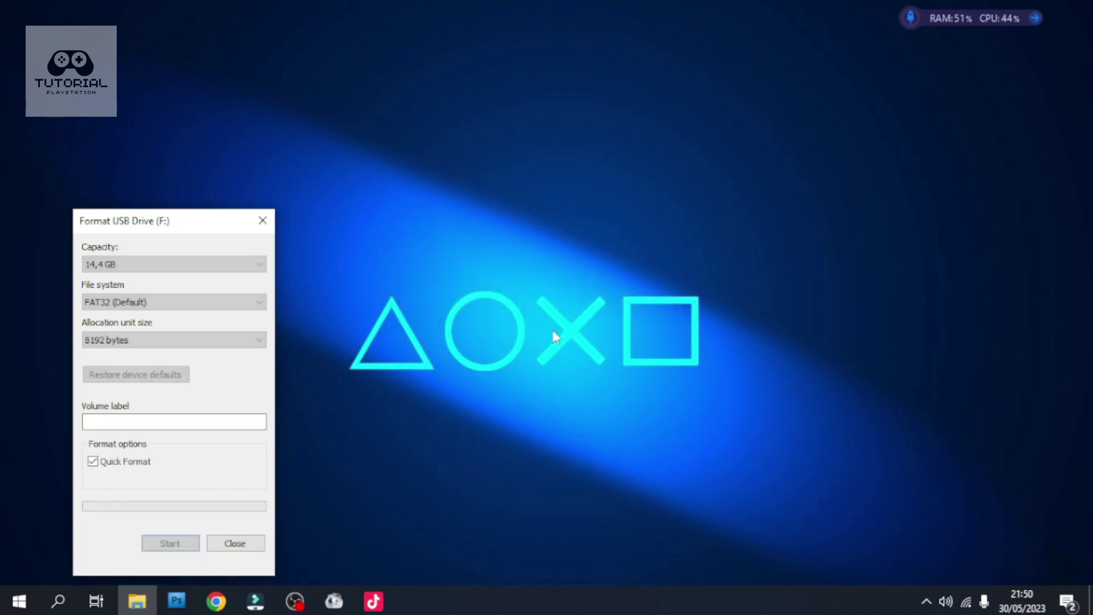
click(236, 543)
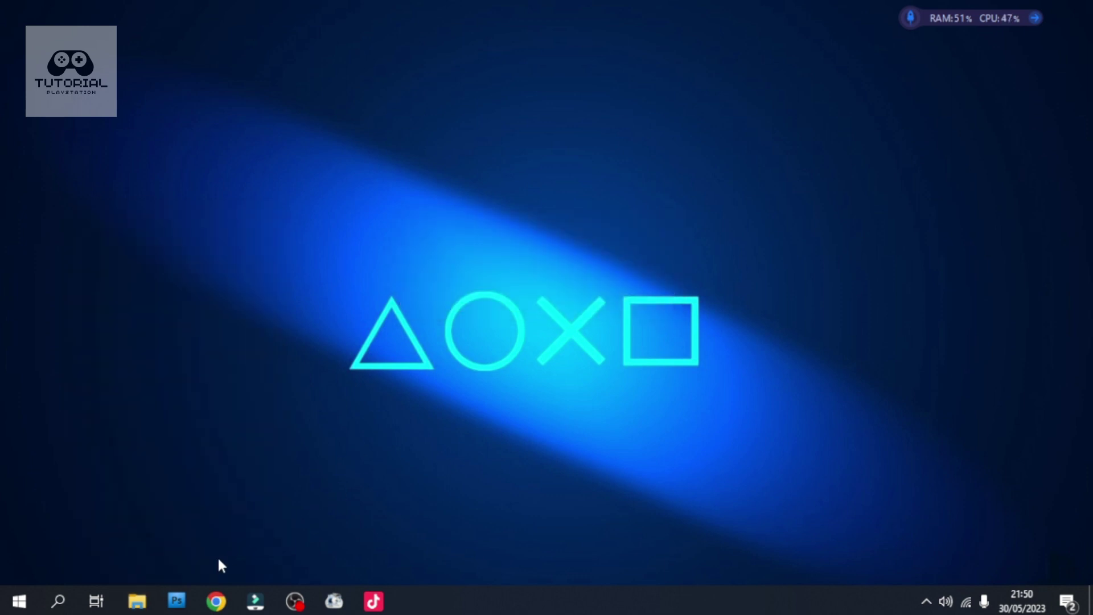
Open the Konten folder inside Master Game PS2 on Local Disk (E:) in File Explorer
click(152, 599)
scroll(373, 453, down, 3)
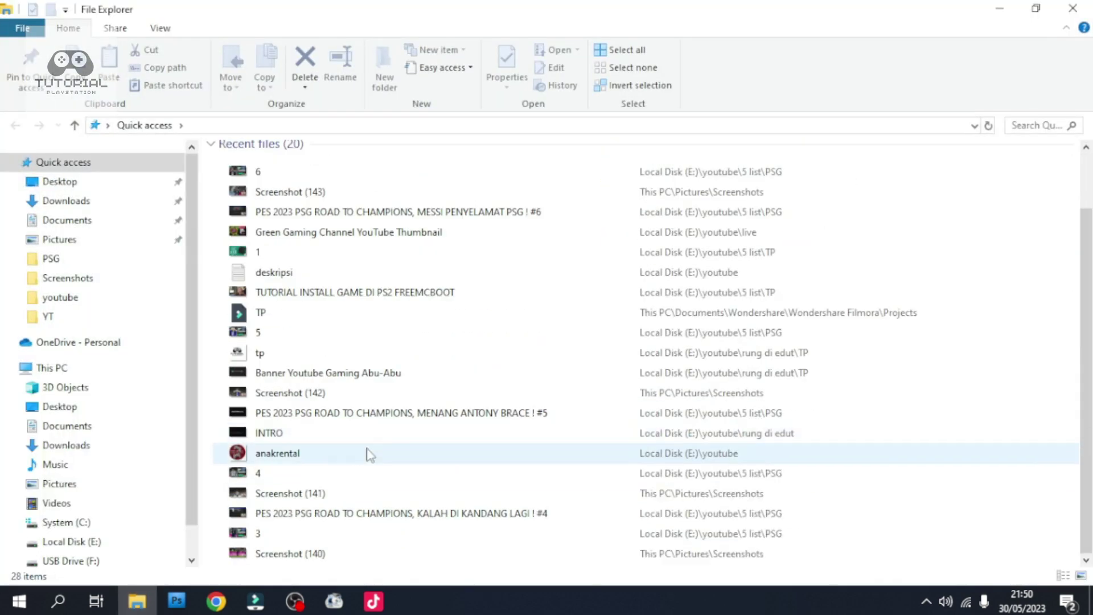
click(98, 542)
scroll(281, 464, down, 6)
click(322, 373)
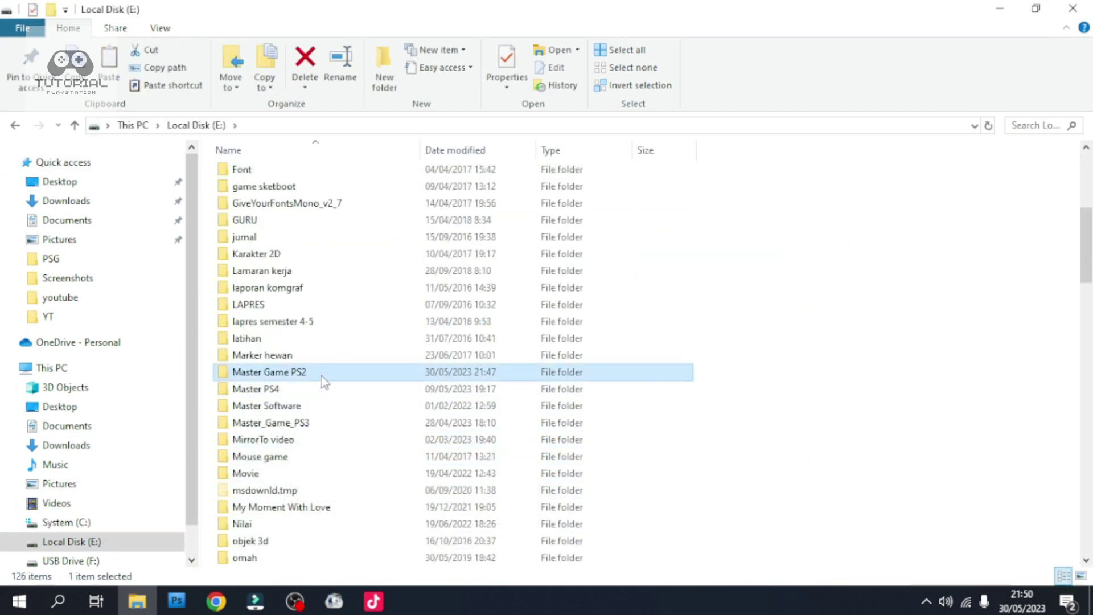
double_click(323, 376)
double_click(273, 292)
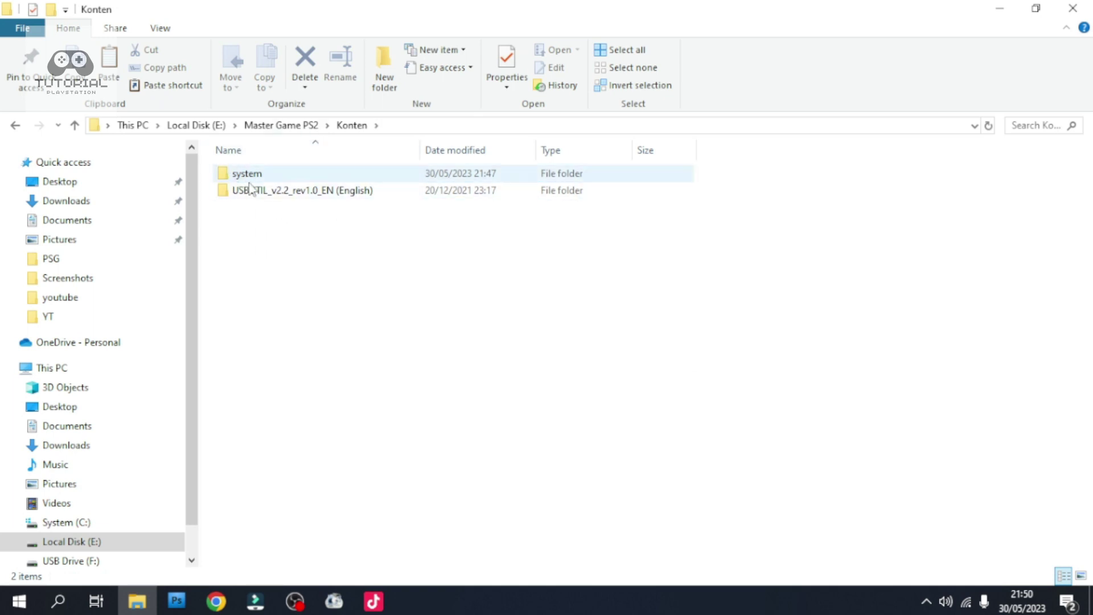
Launch USBUtil v2.2 rev1.0_English from the USBUTIL v2.2 rev1.0 EN folder and dismiss its welcome notice
double_click(285, 190)
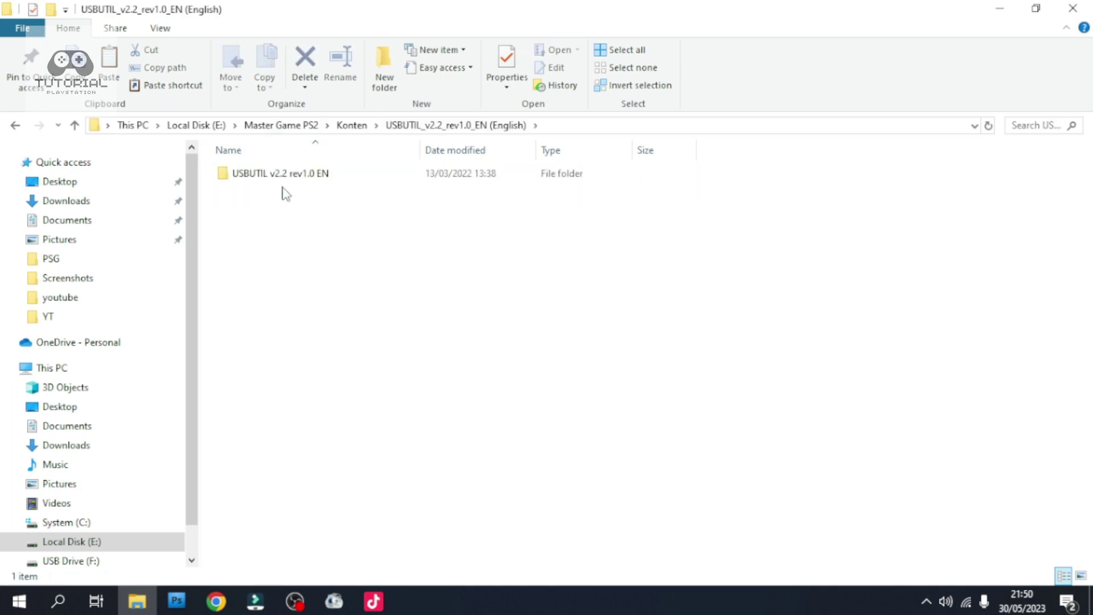
double_click(293, 174)
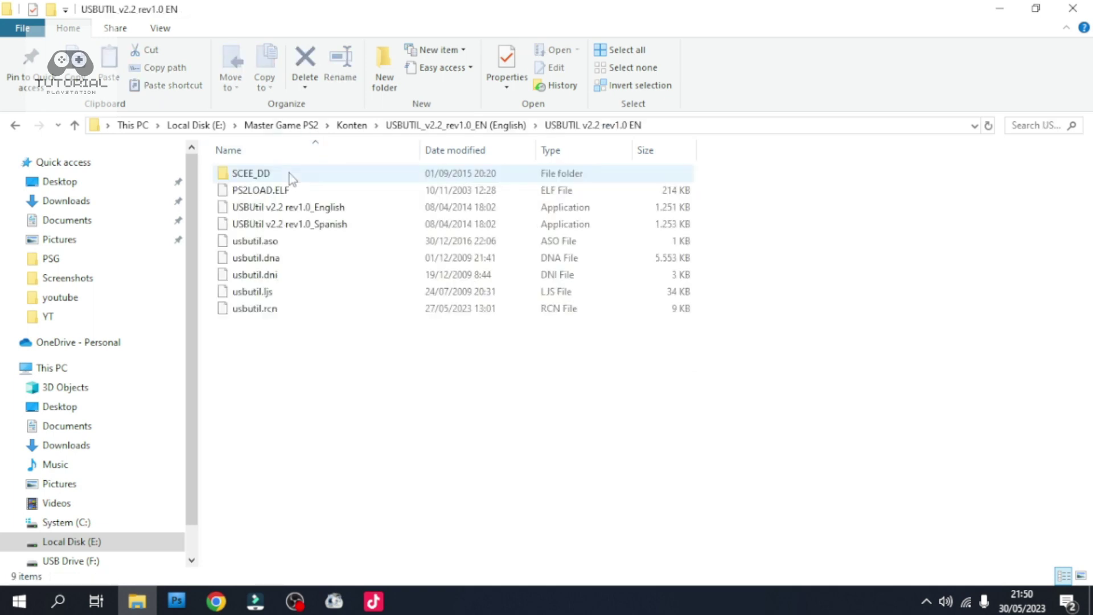
click(334, 210)
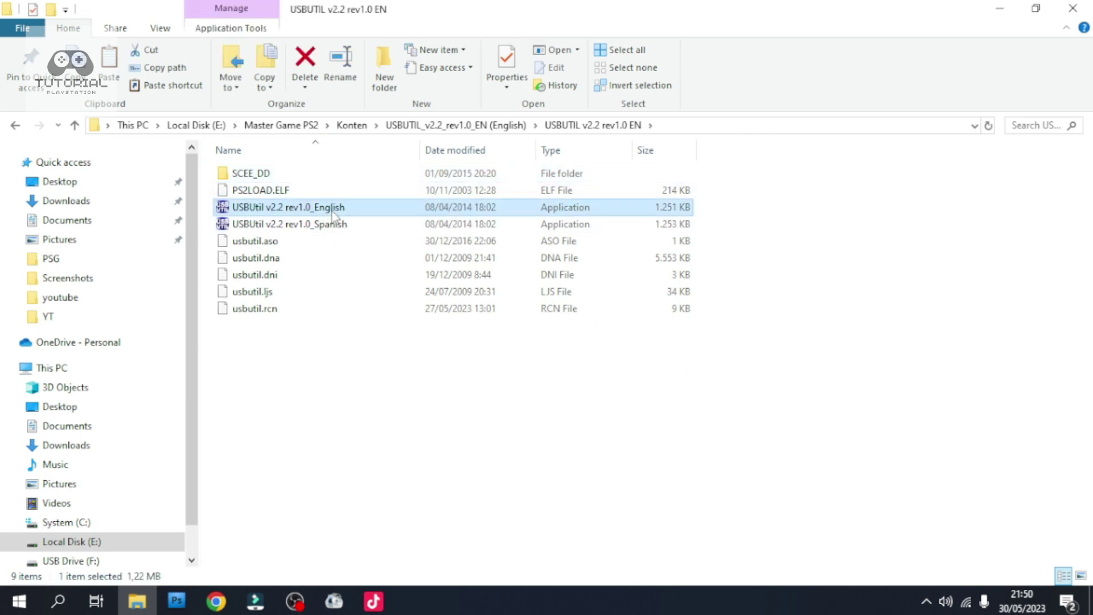
double_click(334, 210)
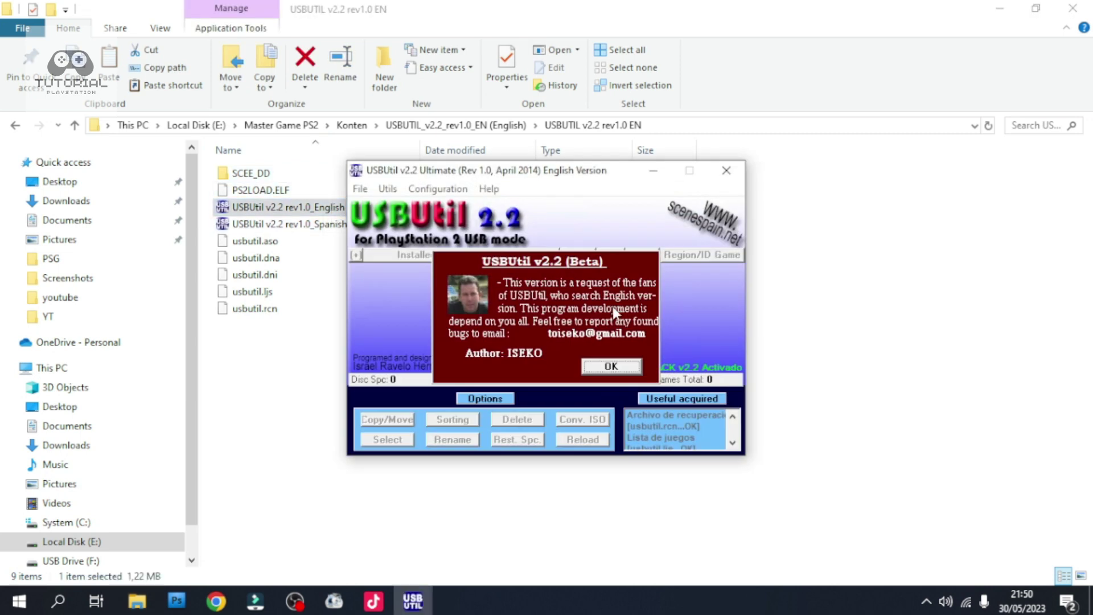
click(615, 366)
Set up a game creation from ISO with E:\Master Game PS2\Game as the source and F:\ as the destination
click(359, 188)
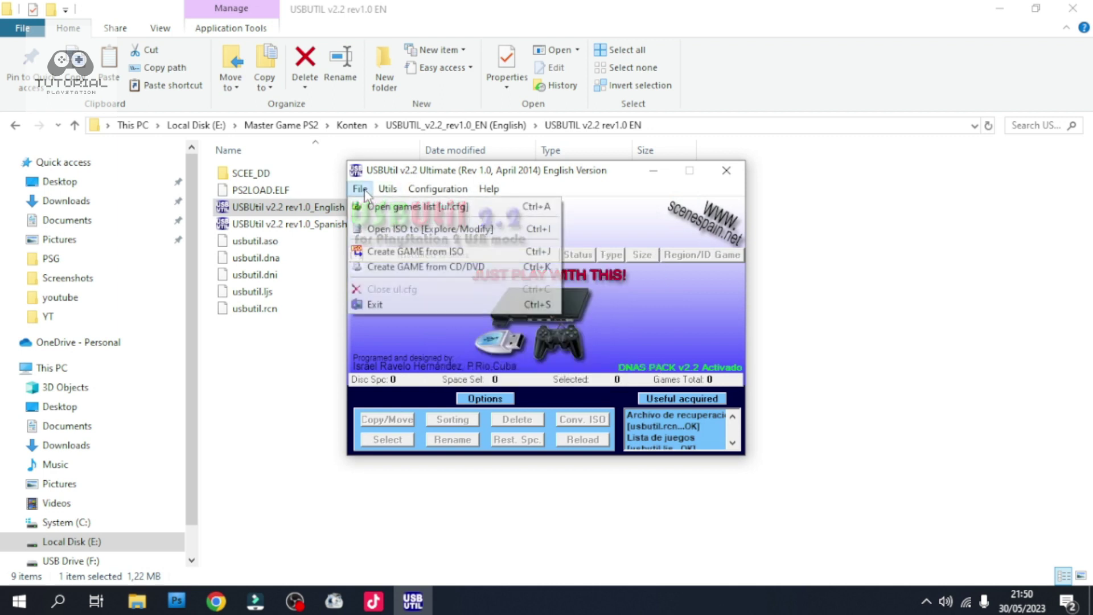
click(441, 262)
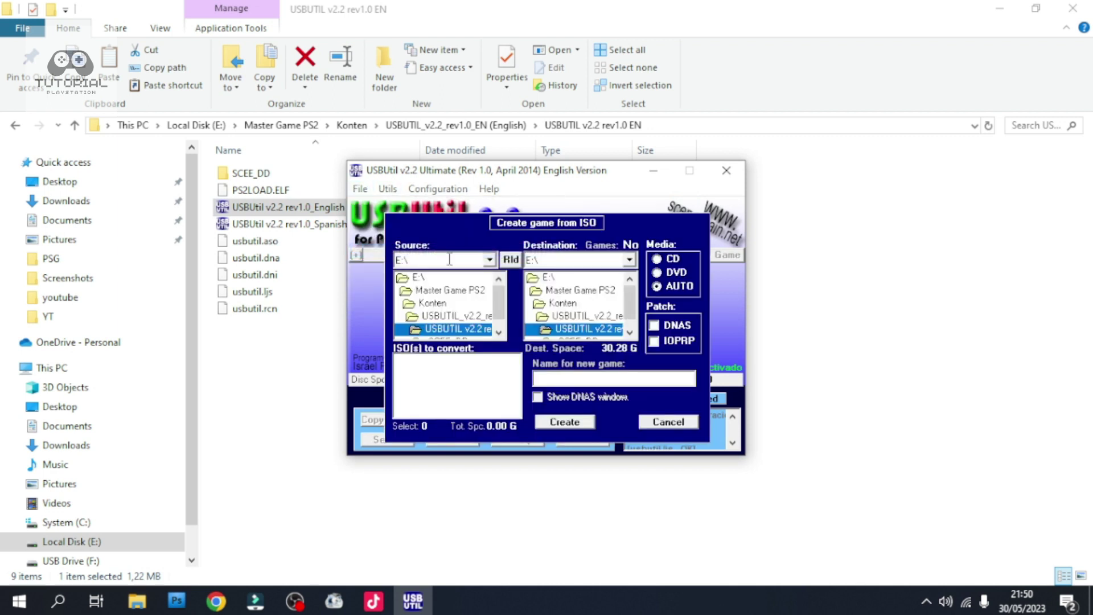
double_click(457, 294)
scroll(458, 301, down, 4)
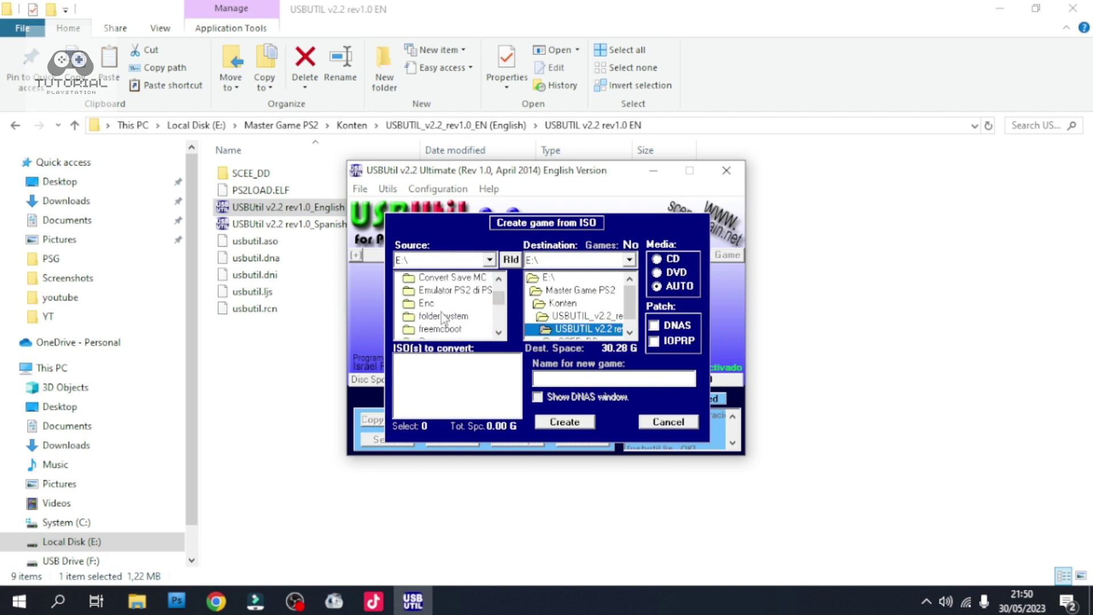
double_click(438, 305)
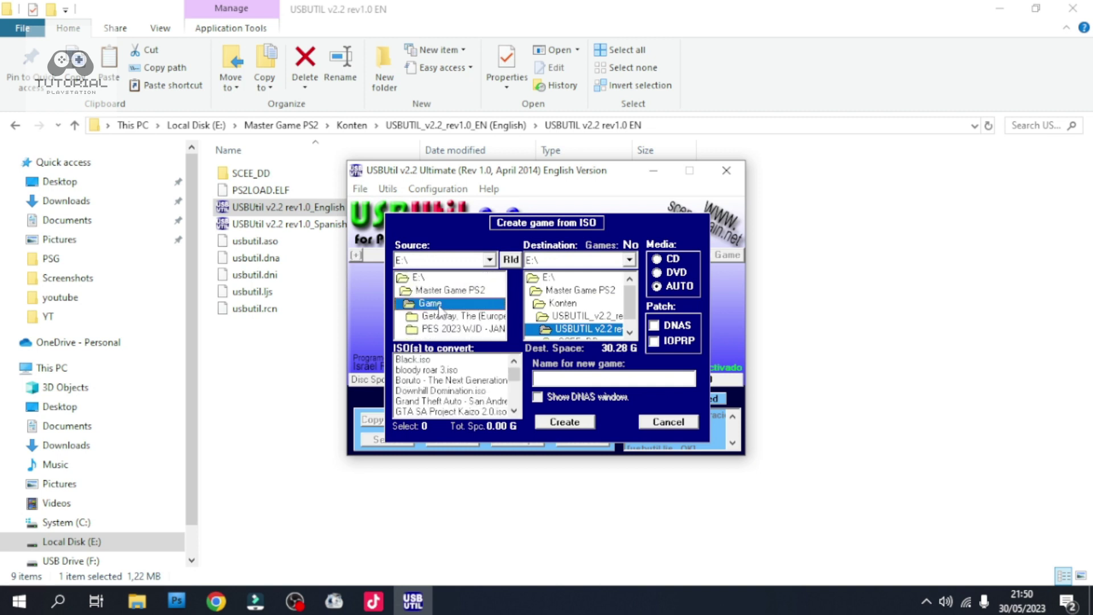
click(630, 260)
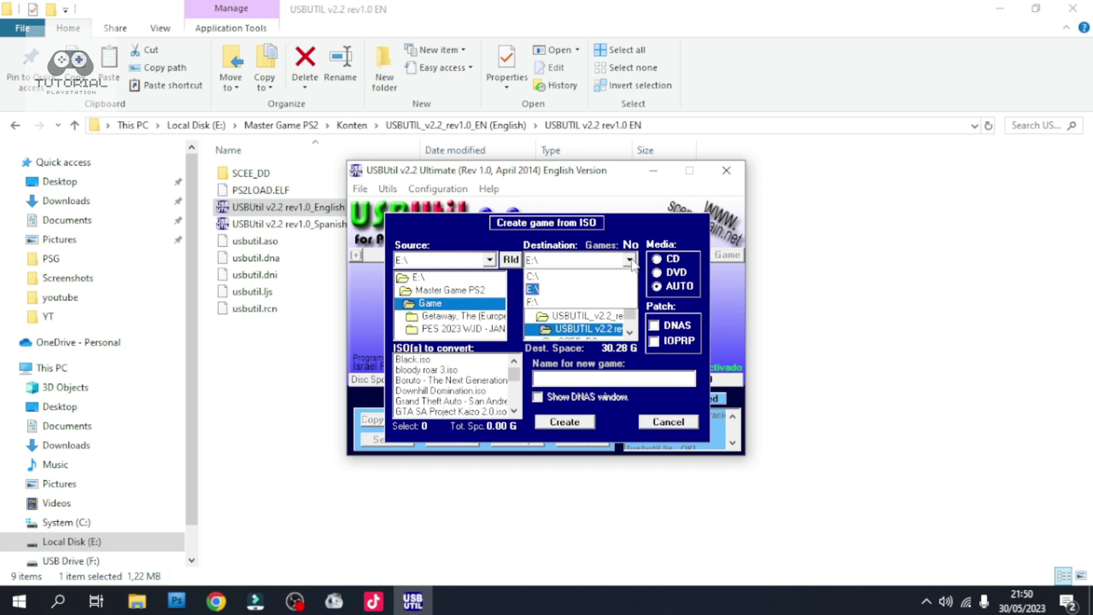
click(532, 301)
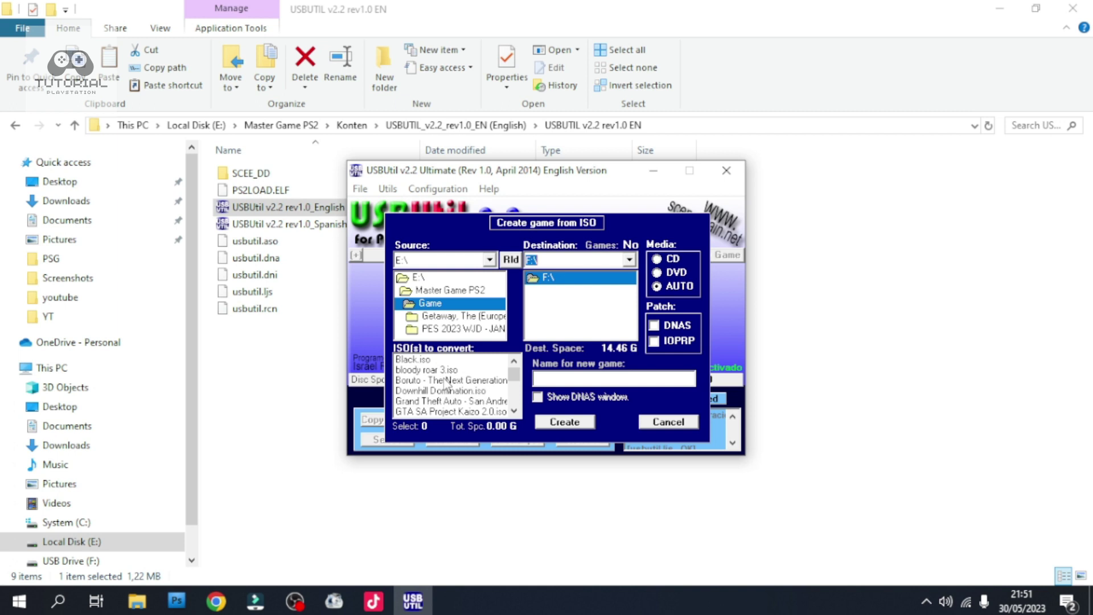
Create the game from the Initial D - Special Stage (English v1.2) ISO under the name "Initial D - Special Stage", then exit USBUtil
scroll(450, 384, down, 4)
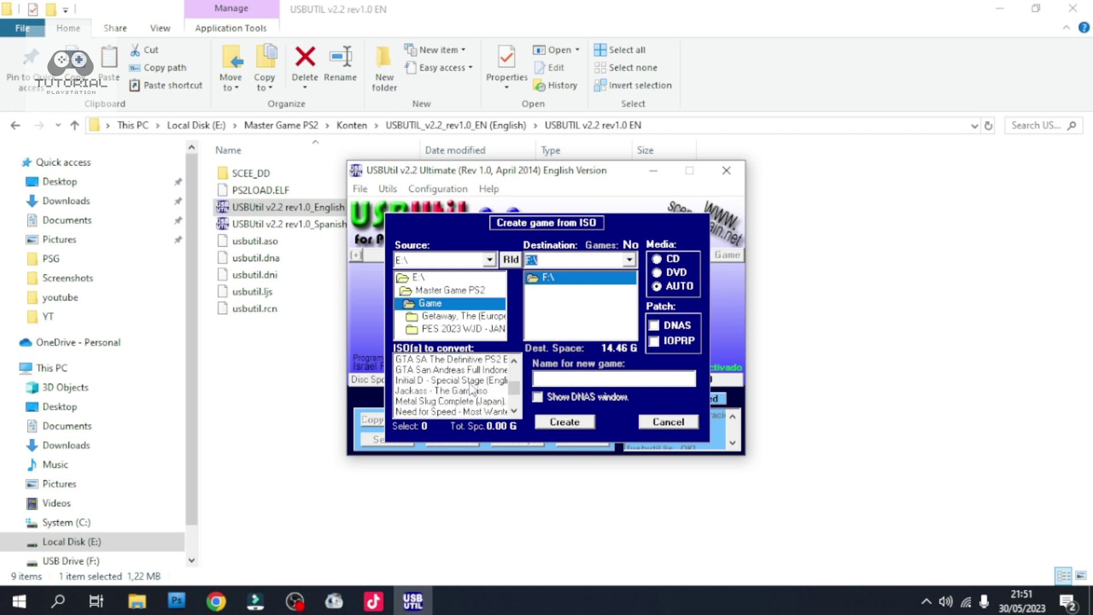
click(470, 382)
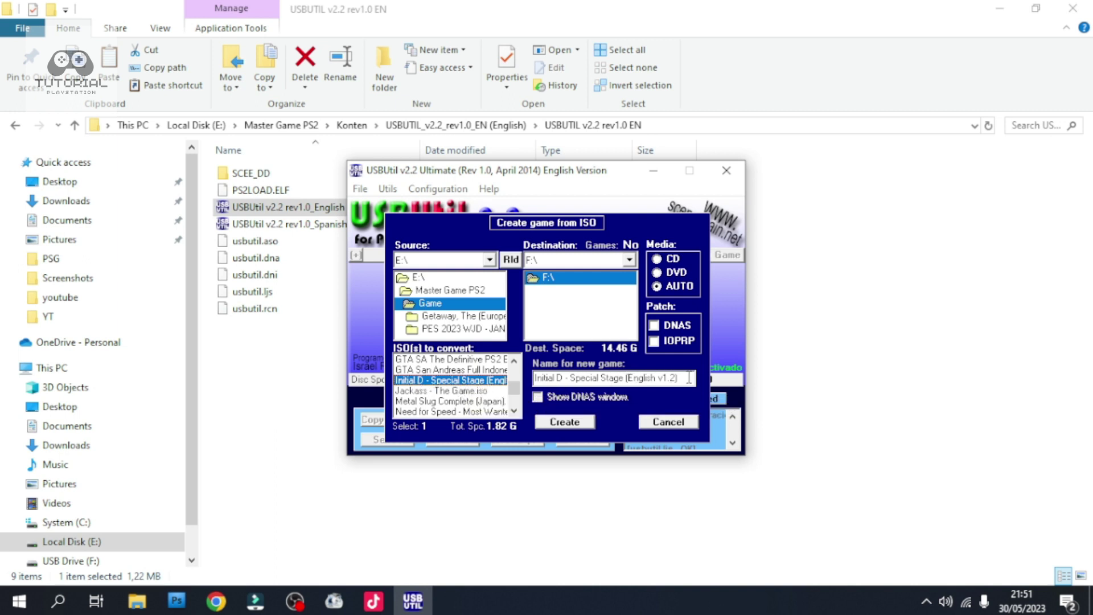
drag(687, 378, 624, 381)
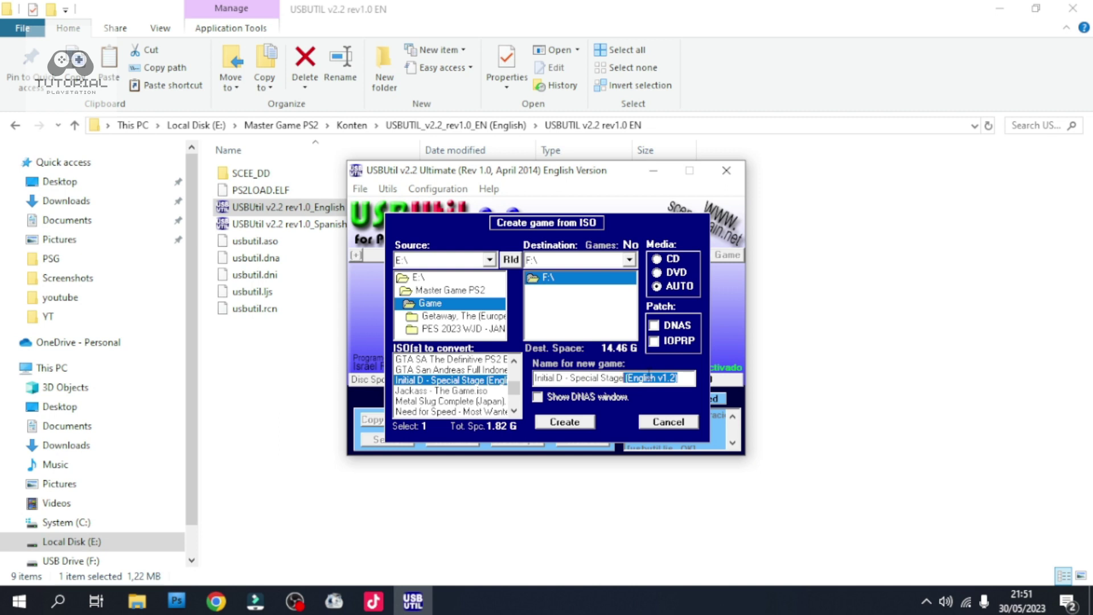
key(BackSpace)
click(565, 422)
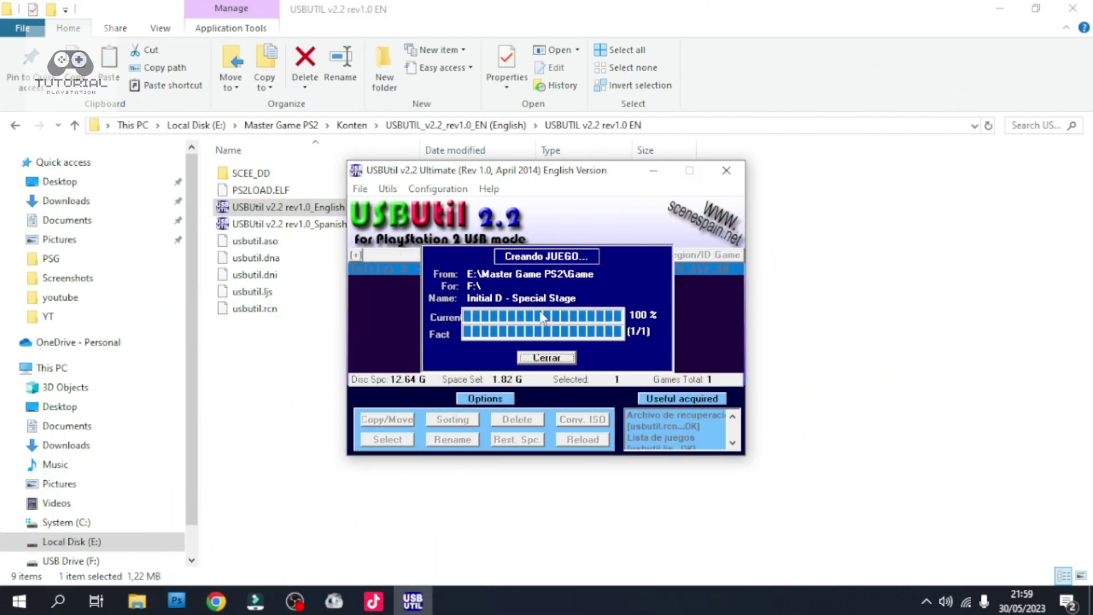
click(560, 360)
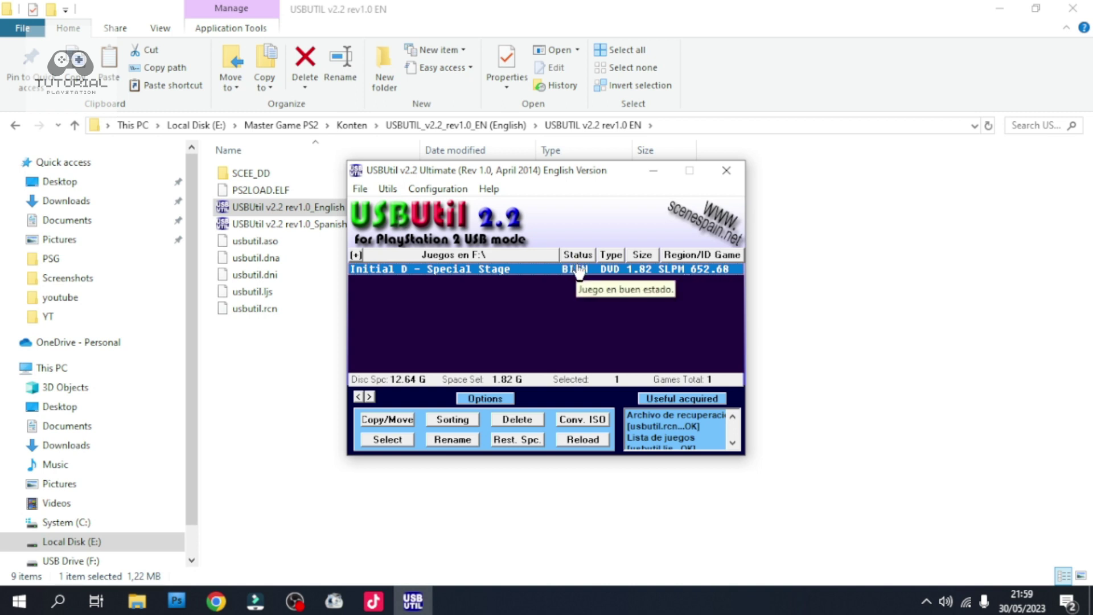
click(726, 171)
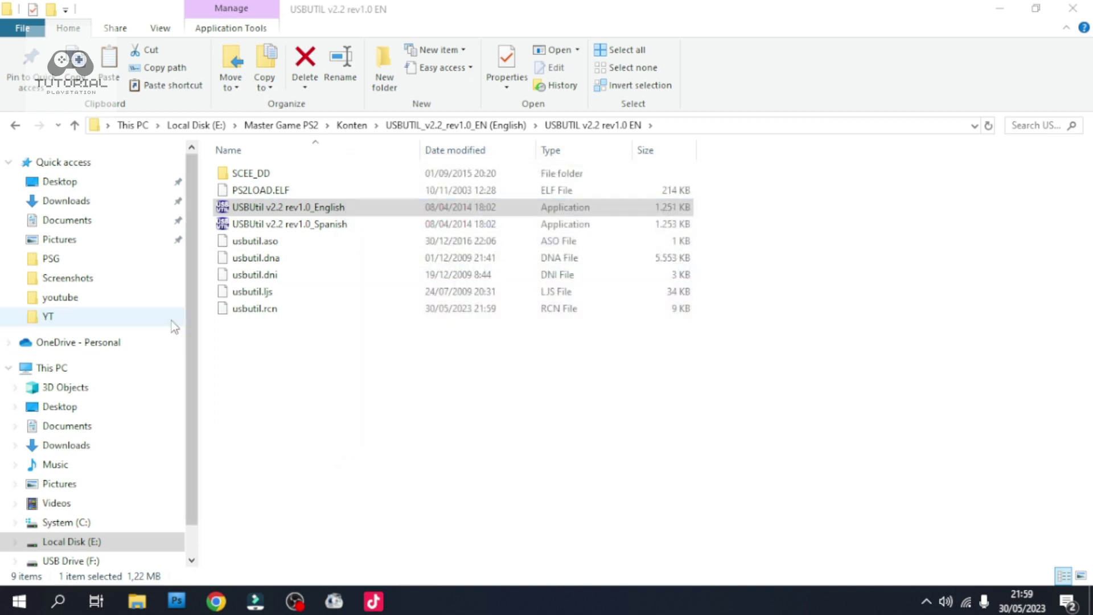
Copy the system folder from Konten to the root of USB Drive (F:) and check the copied folder's contents
click(352, 125)
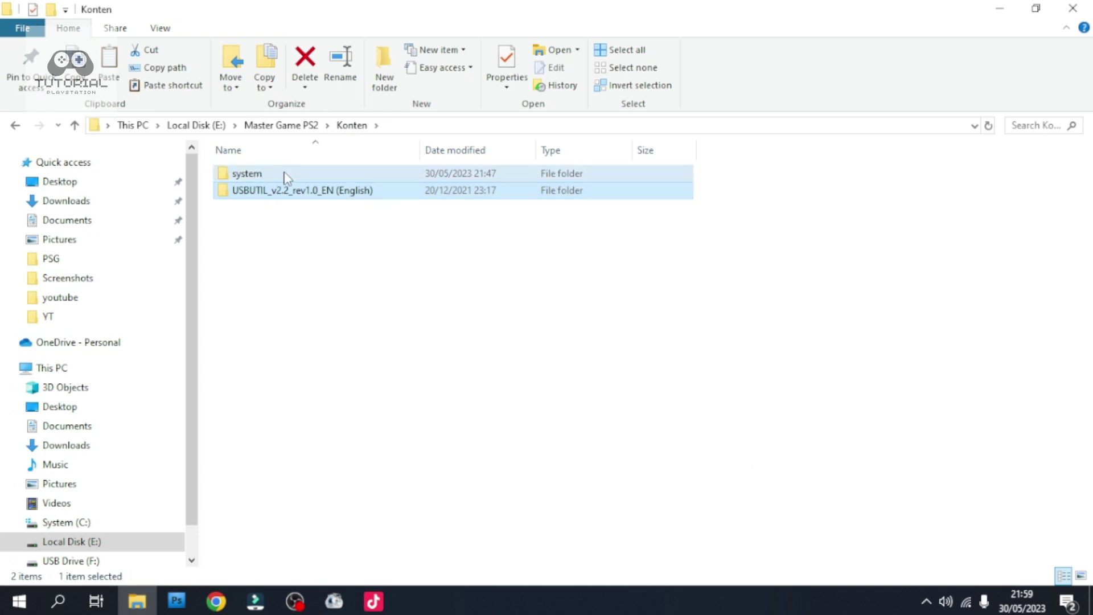
click(284, 175)
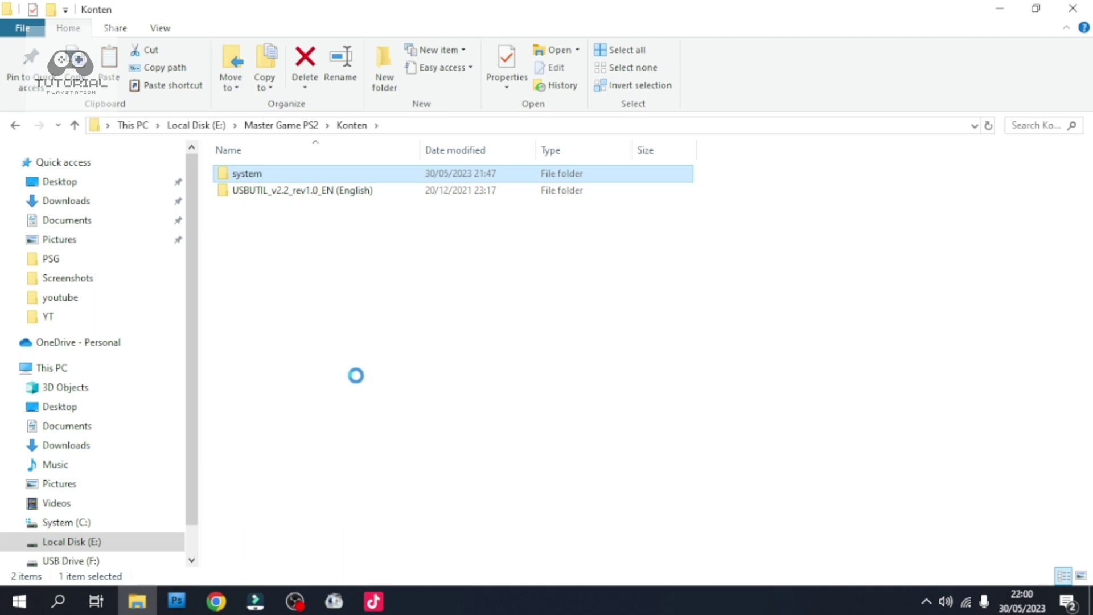
right_click(267, 174)
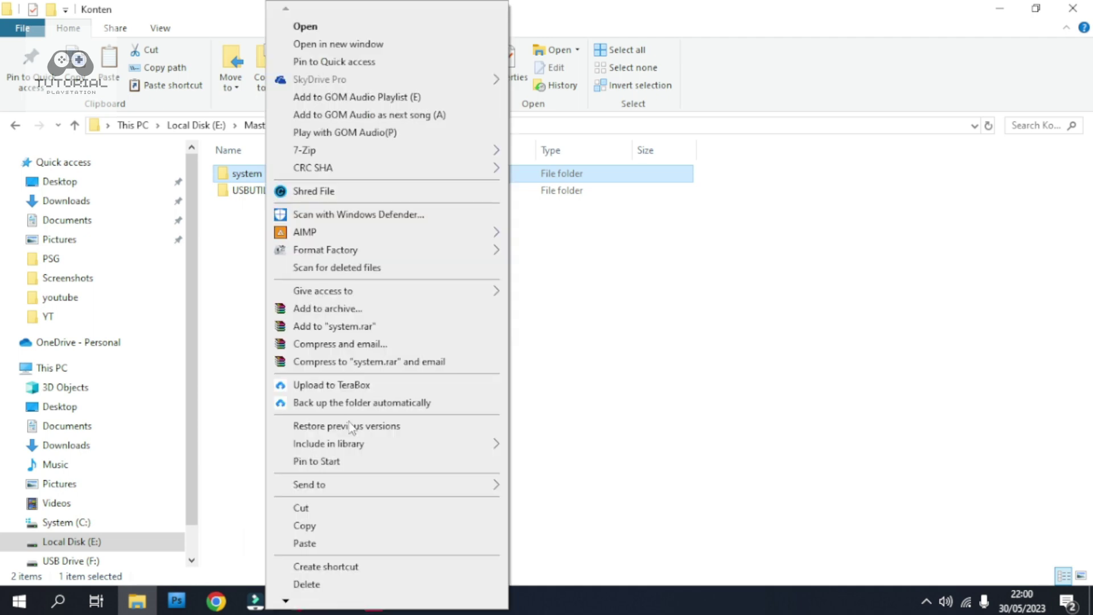
click(333, 531)
click(122, 560)
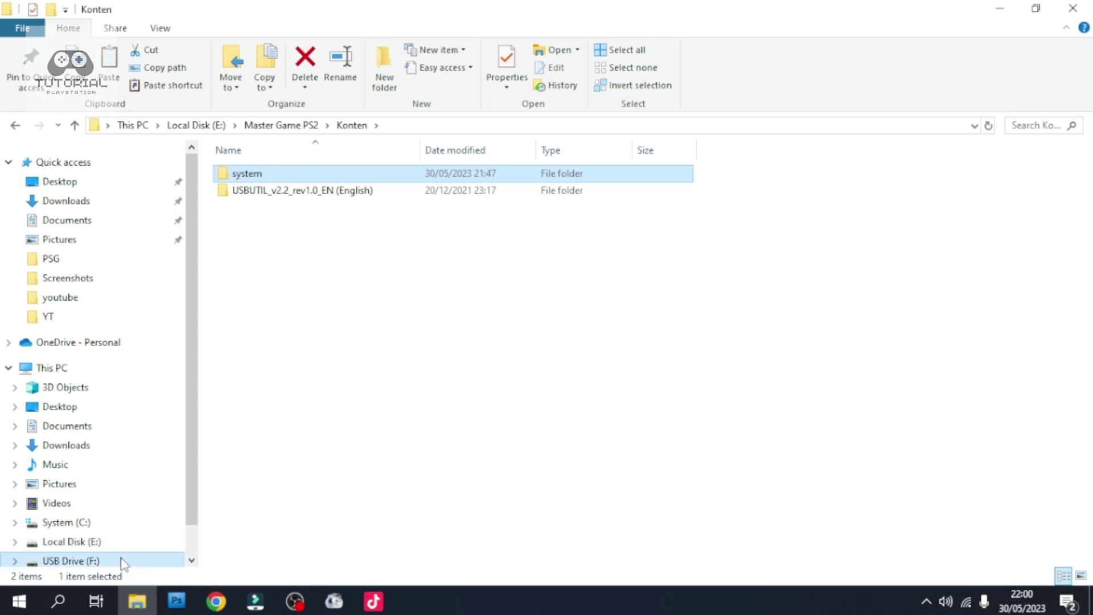
right_click(413, 400)
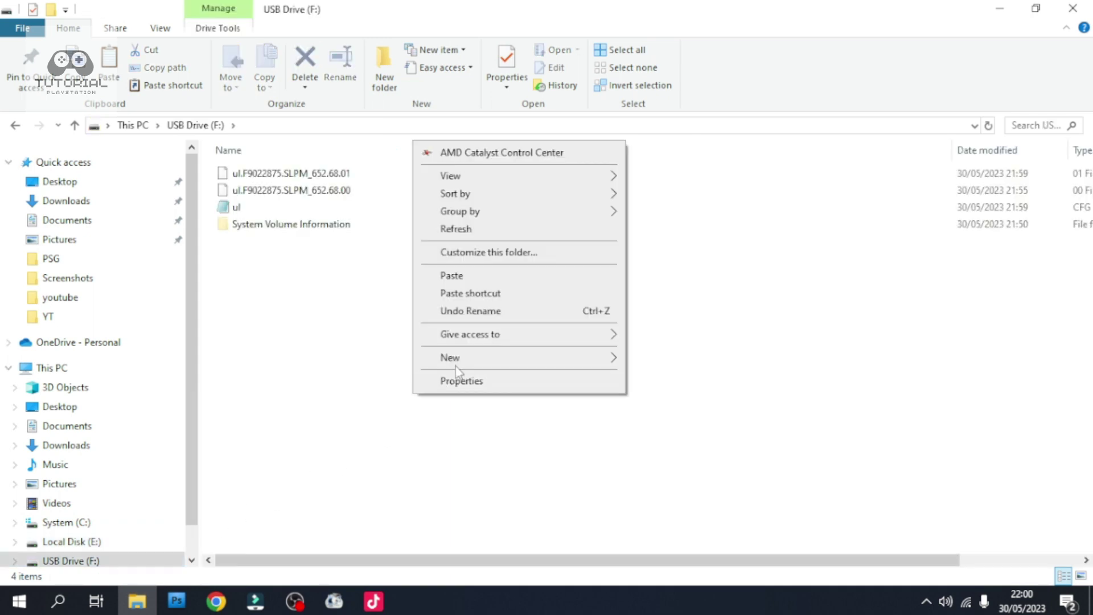
click(480, 279)
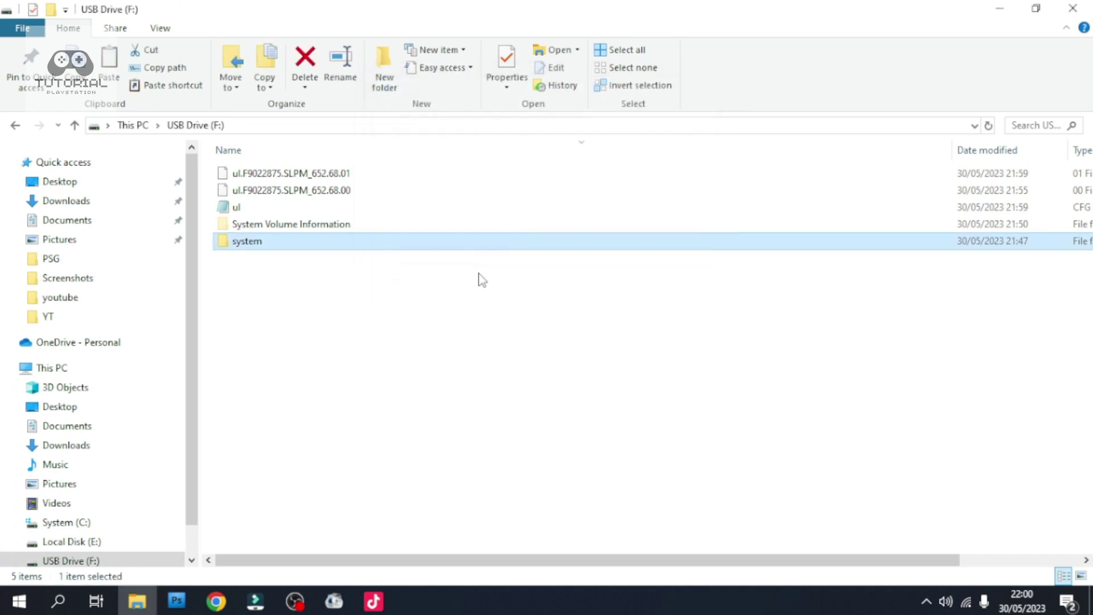
double_click(274, 244)
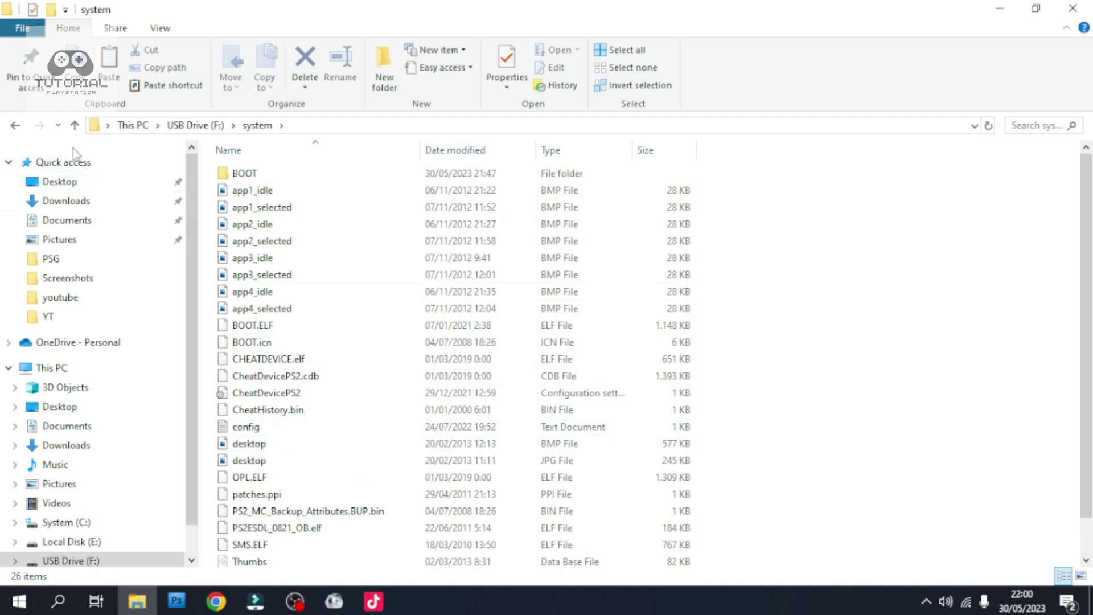
click(16, 125)
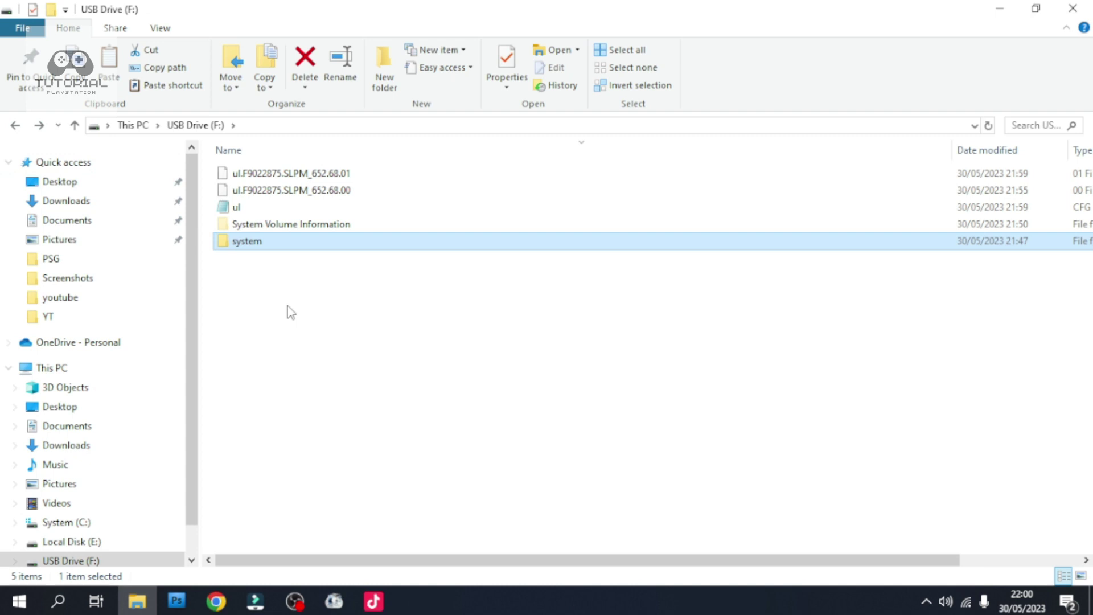